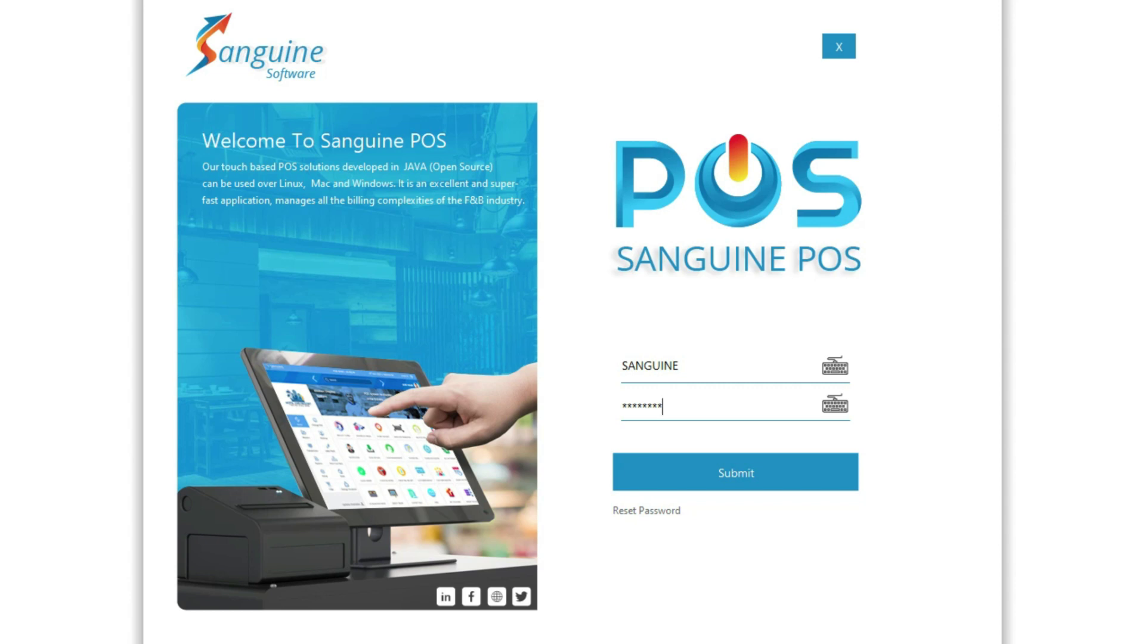
Submit the SANGUINE username and password to log in
{"action": "key", "text": "Return"}
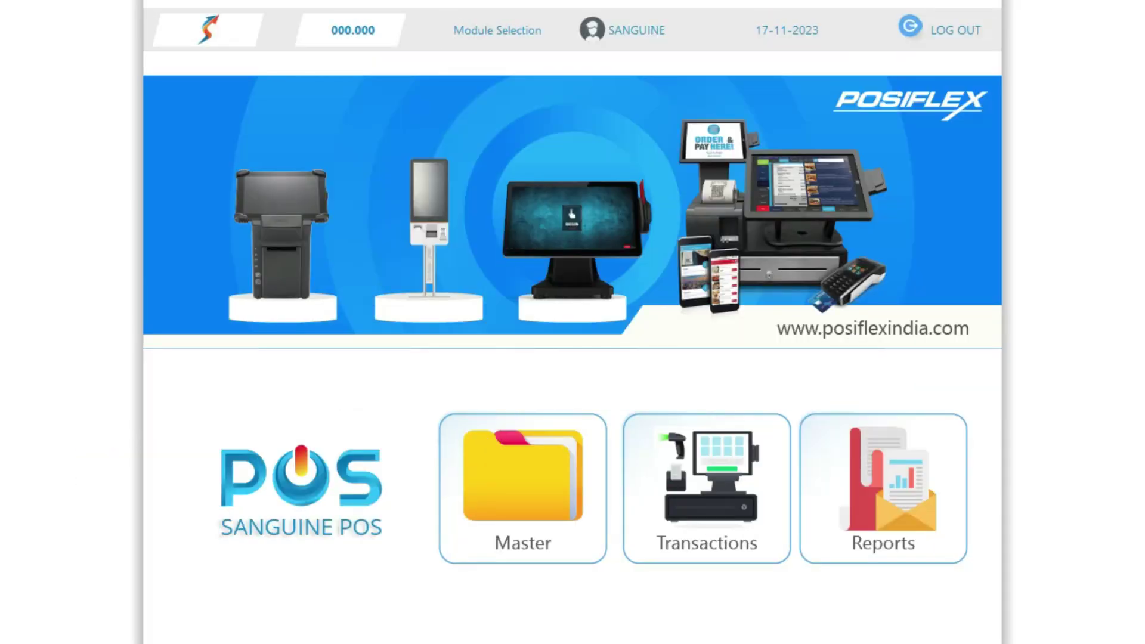
Open Direct Biller from the Transactions module with a DIRE search
{"action": "left_click", "coordinate": [706, 488]}
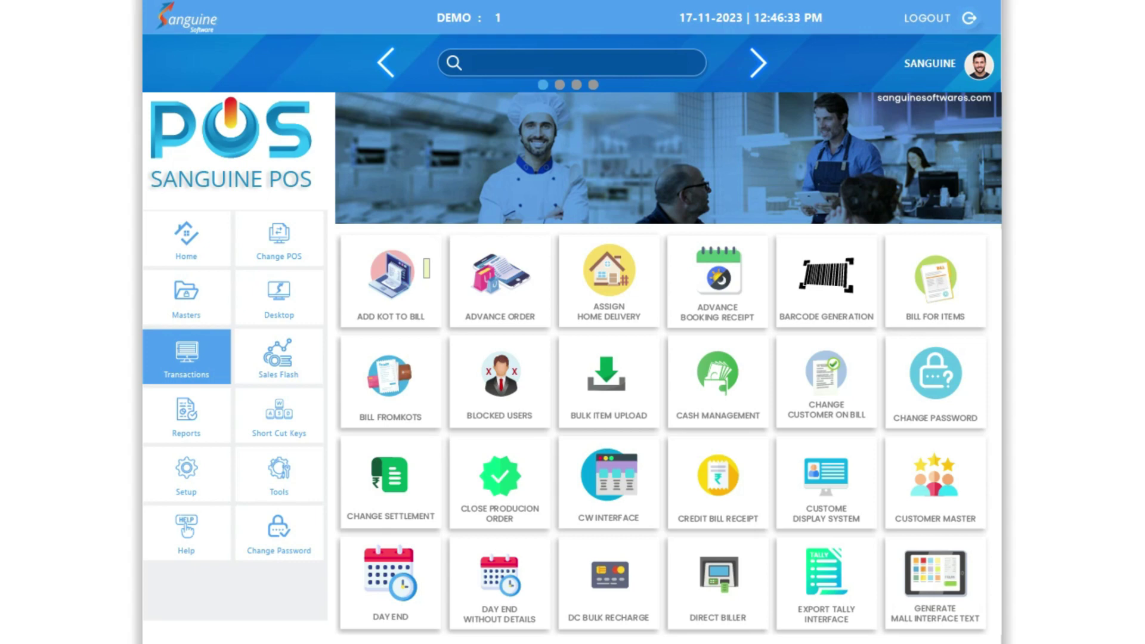
{"action": "type", "text": "DIRE"}
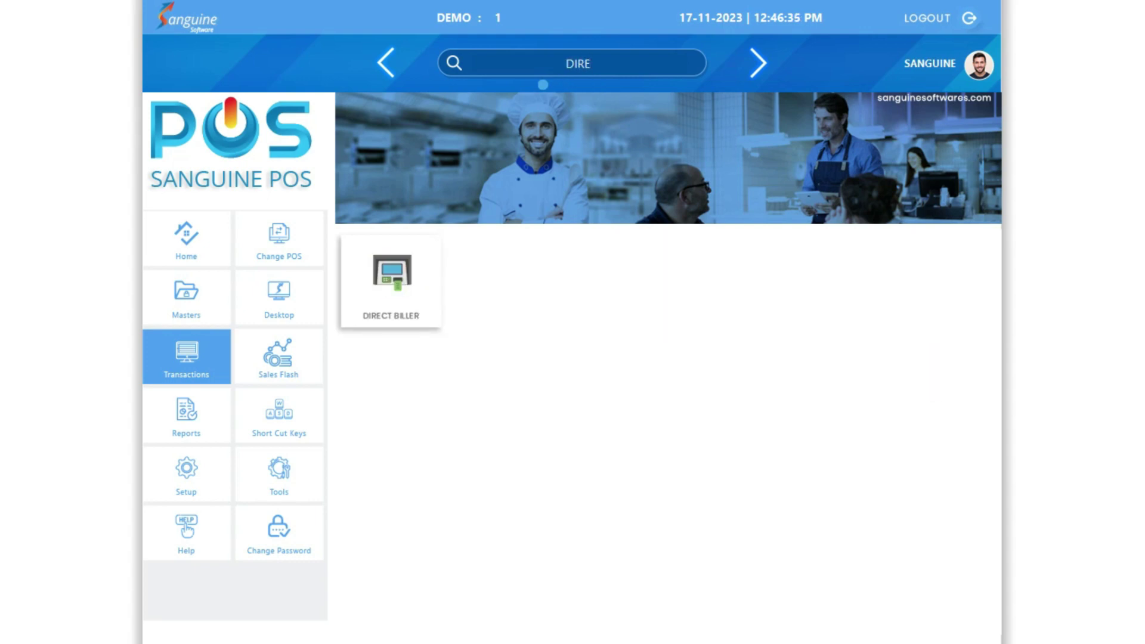
{"action": "key", "text": "Return"}
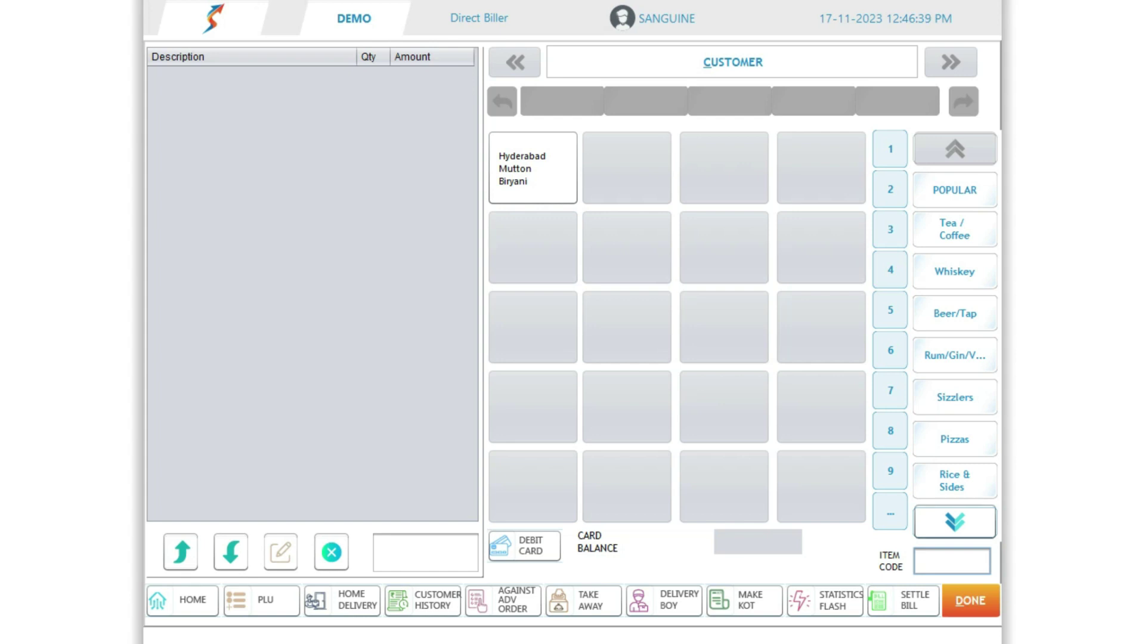
Add one Checken Club Sandwich (185.00) from Breakfast, then bring up the PLU item list
{"action": "left_click", "coordinate": [955, 521]}
{"action": "left_click", "coordinate": [954, 521]}
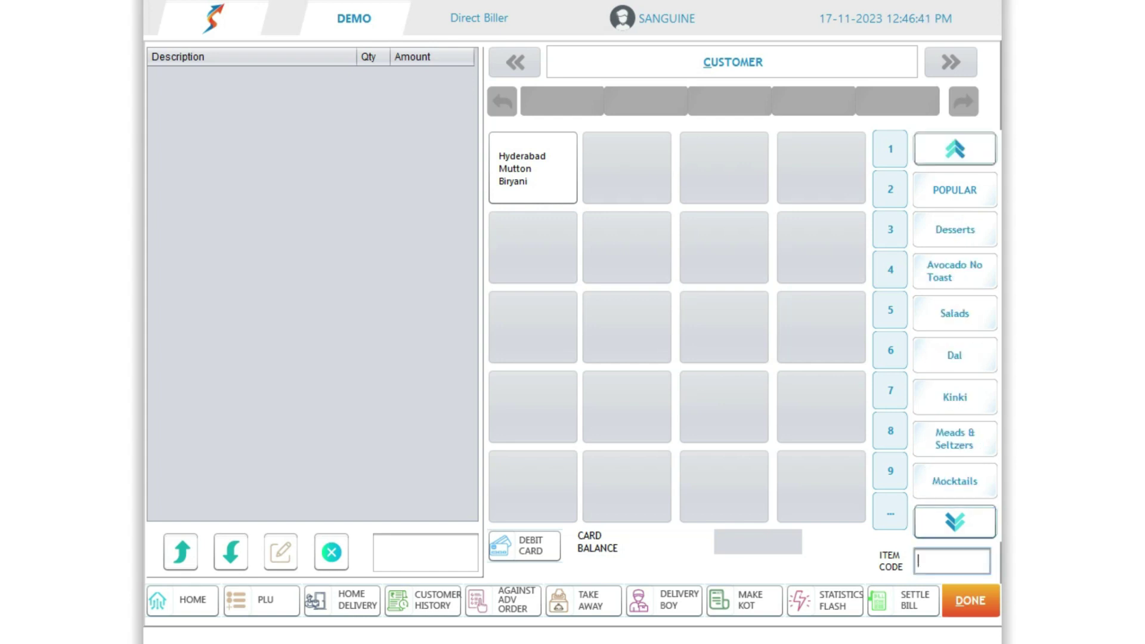
{"action": "left_click", "coordinate": [955, 522]}
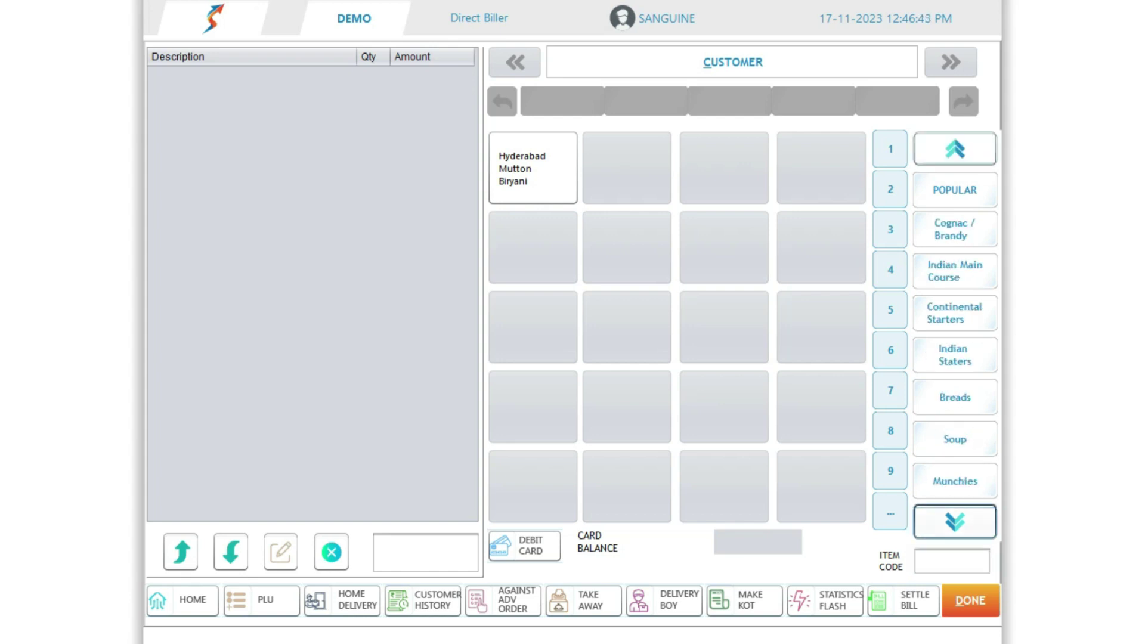
{"action": "left_click", "coordinate": [955, 521]}
{"action": "left_click", "coordinate": [955, 229]}
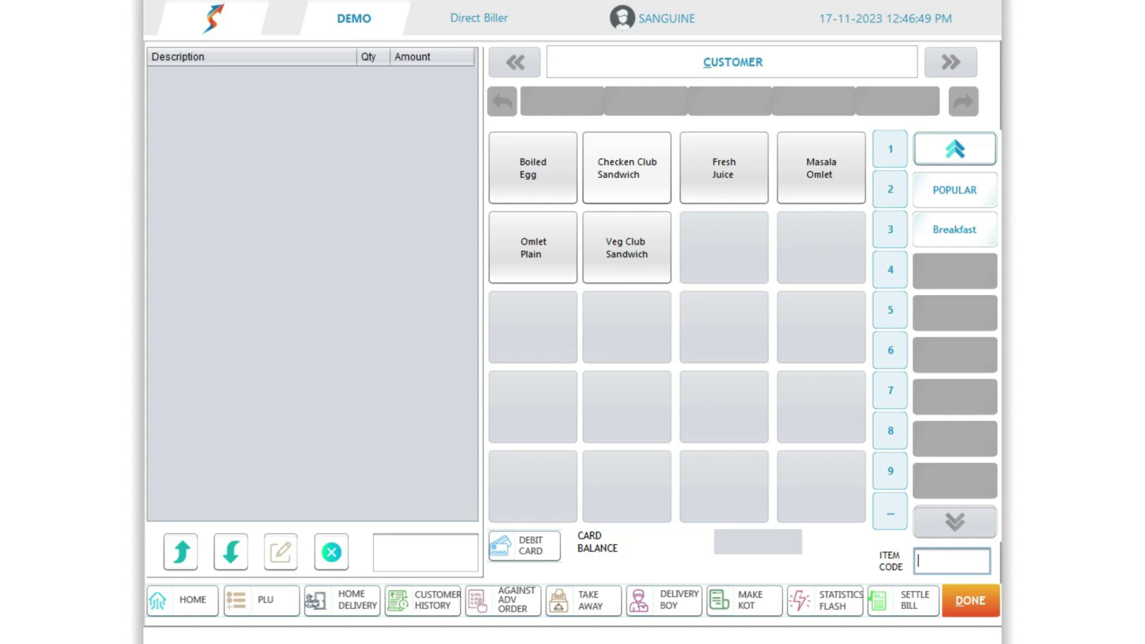
{"action": "left_click", "coordinate": [626, 168]}
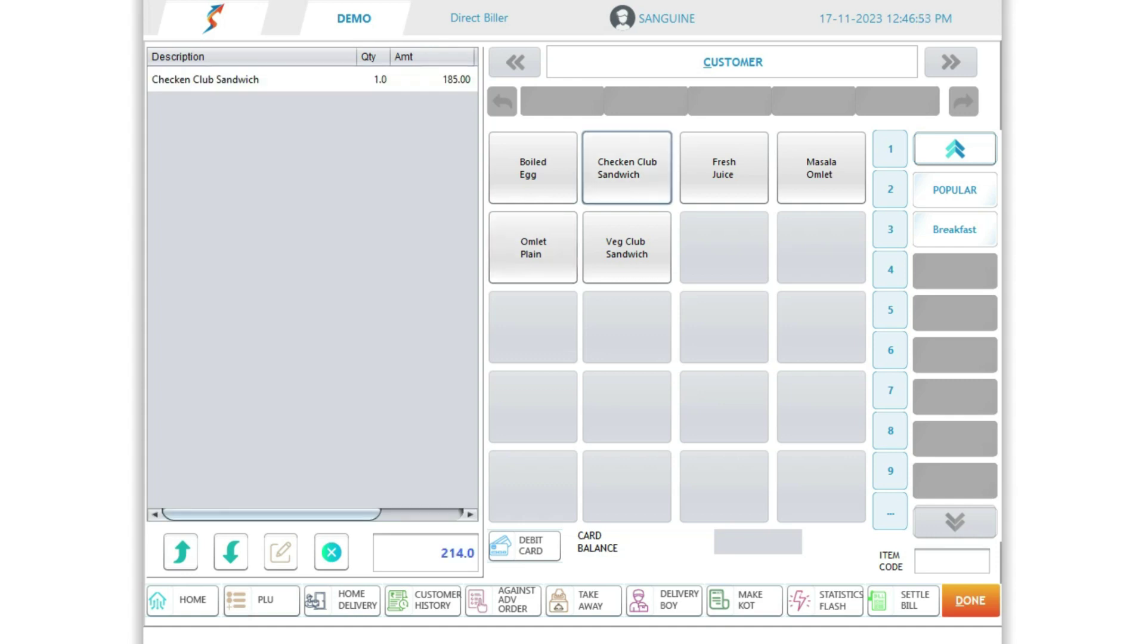
{"action": "left_click", "coordinate": [262, 600]}
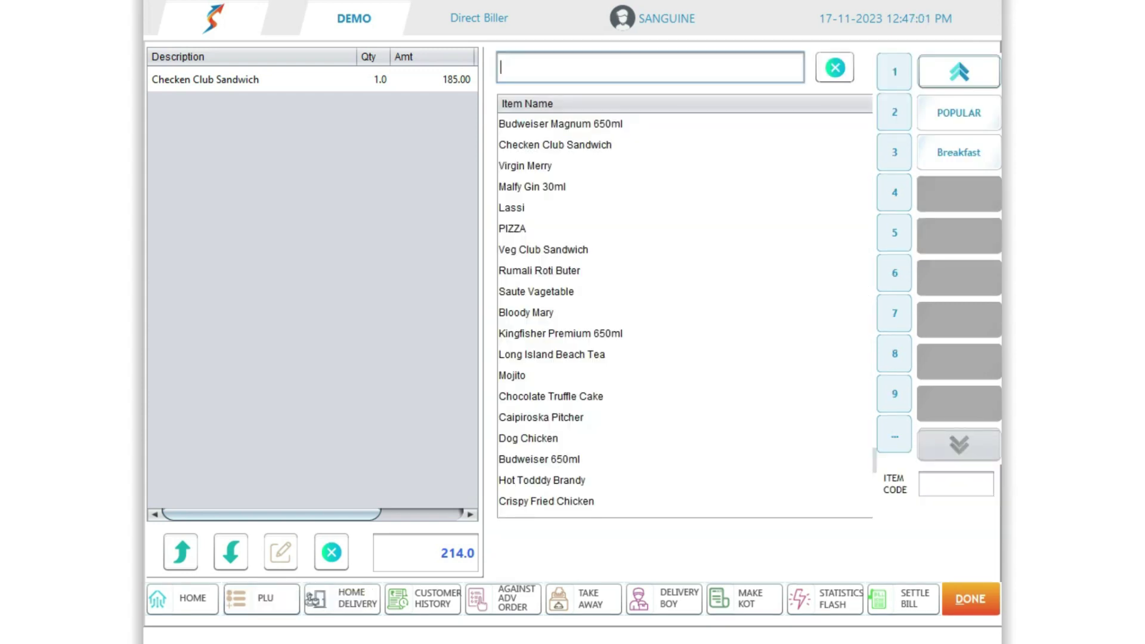
{"action": "type", "text": "PiZ"}
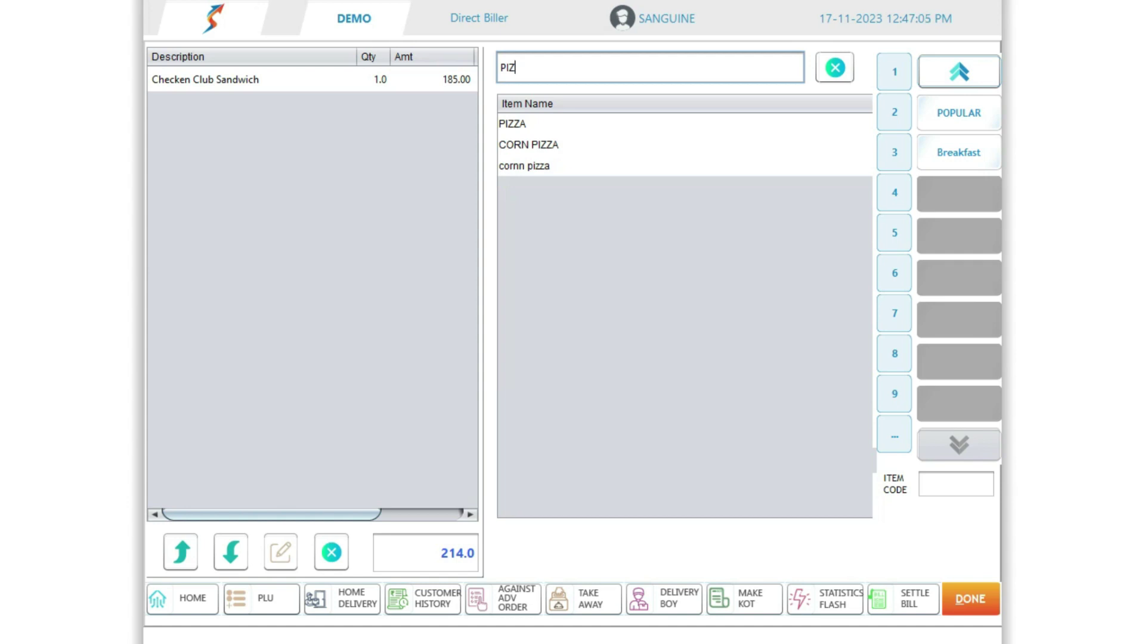
Add CORN PIZZA (500.00) from the PIZ search results and return to the item grid
{"action": "key", "text": "Down"}
{"action": "key", "text": "Down"}
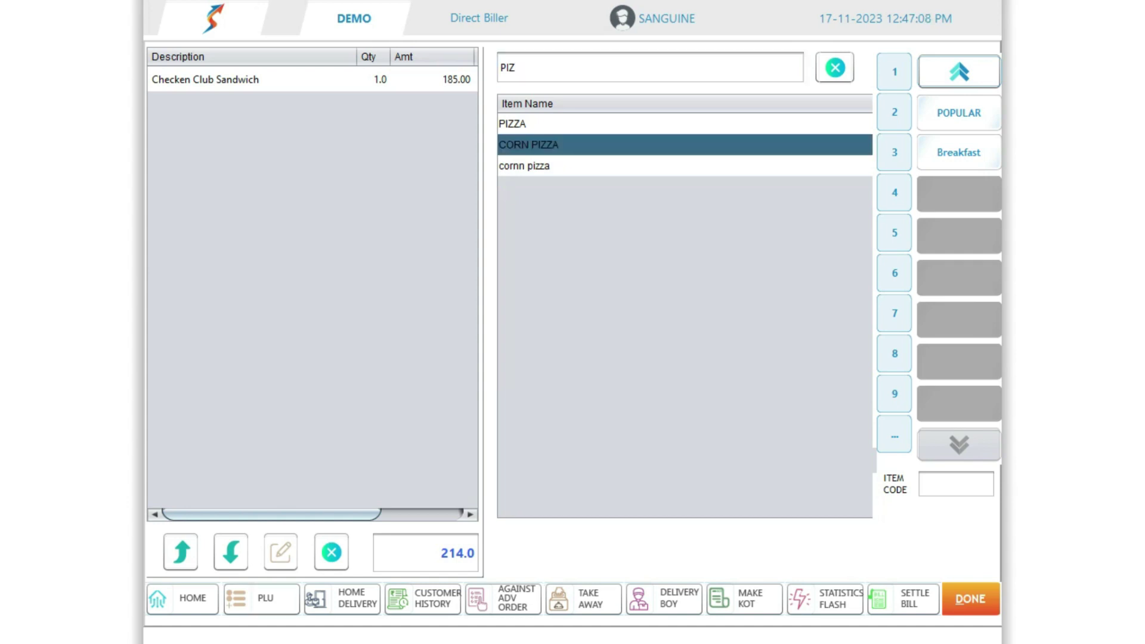
{"action": "key", "text": "Return"}
{"action": "key", "text": "Return"}
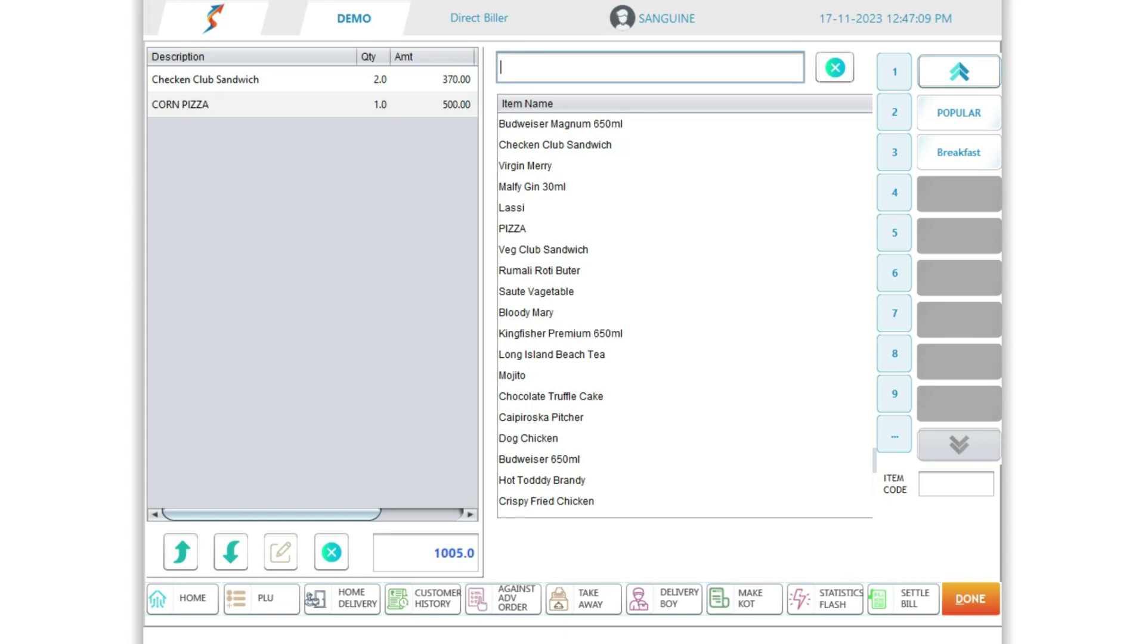
{"action": "left_click", "coordinate": [834, 67]}
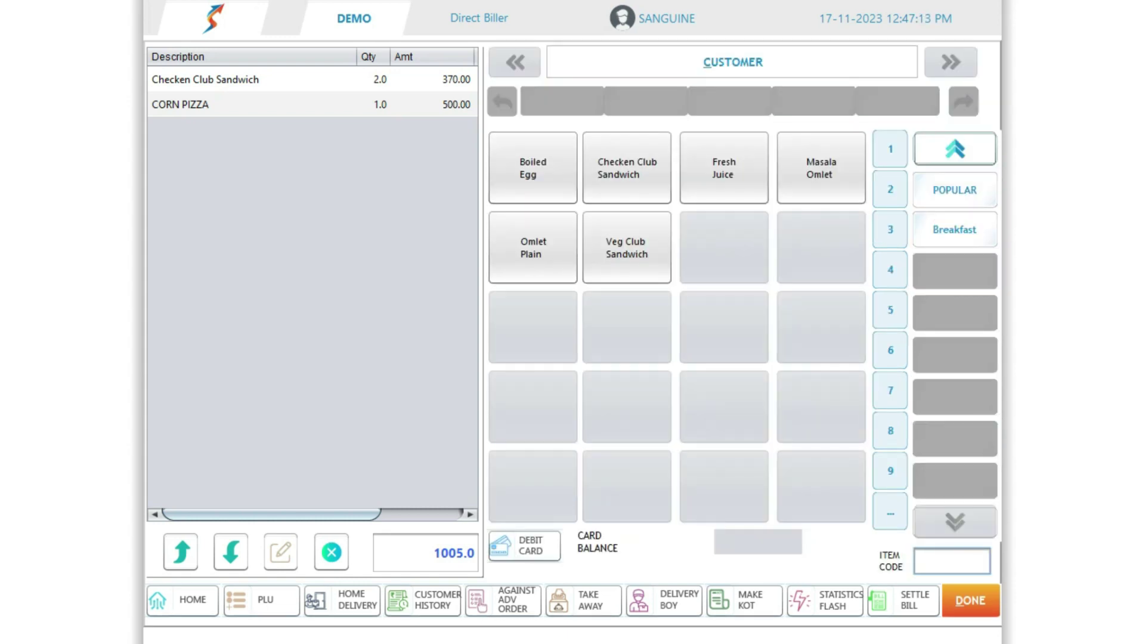
Change the CORN PIZZA quantity to 10, making its amount 5000.00
{"action": "left_click", "coordinate": [223, 104]}
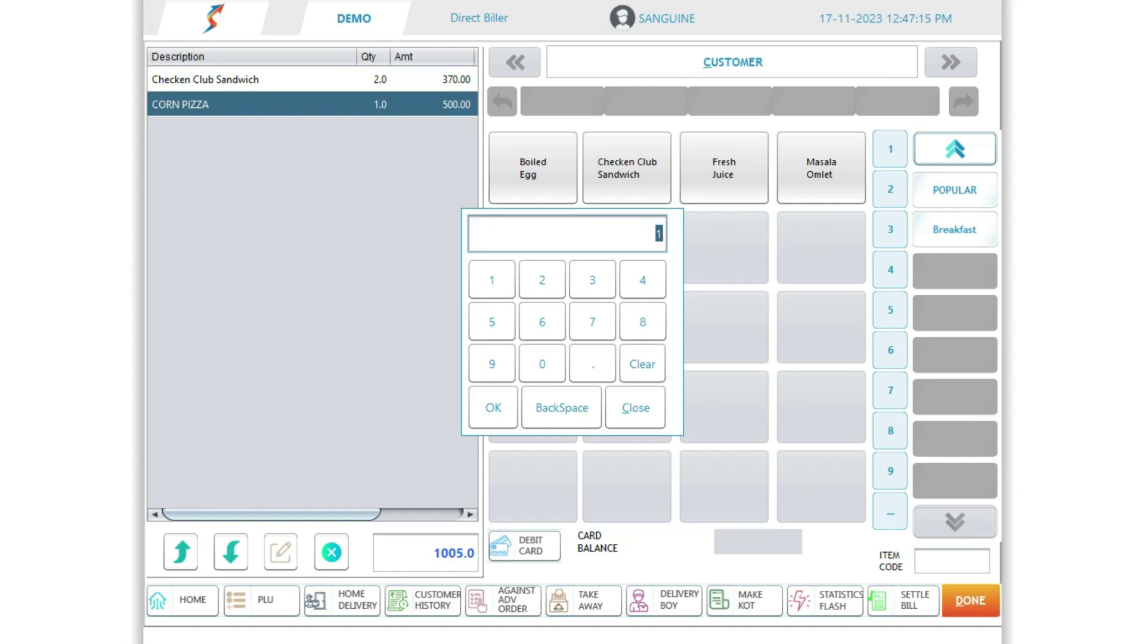
{"action": "type", "text": "10"}
{"action": "left_click", "coordinate": [493, 408]}
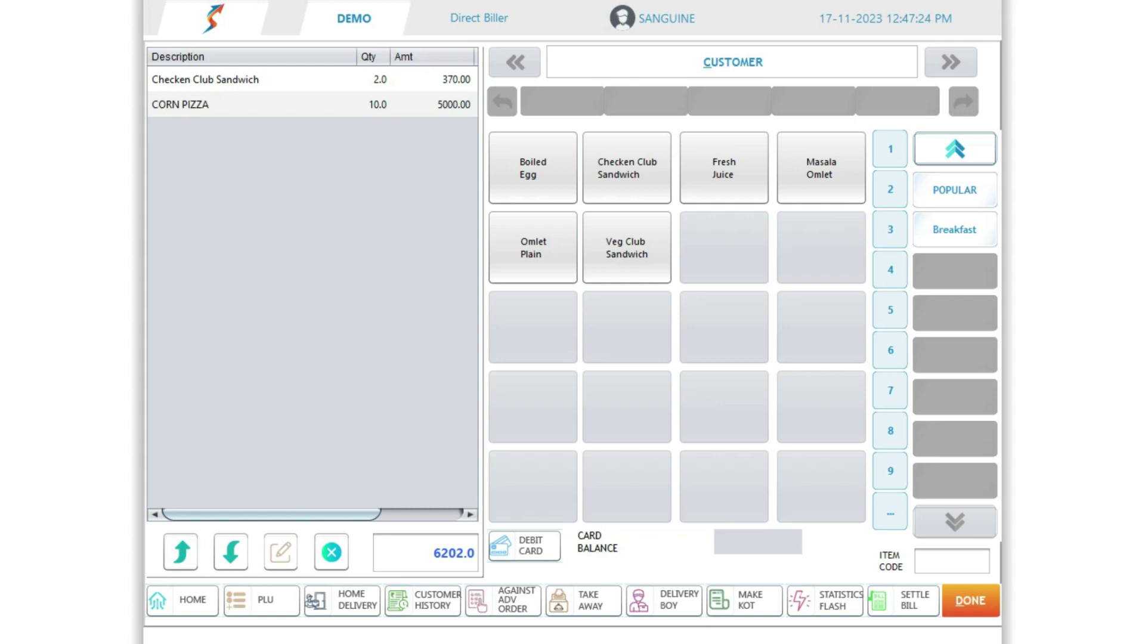
Give CORN PIZZA a free-flow EXTRA CHEESE modifier priced 50.00, then begin settlement
{"action": "left_click", "coordinate": [250, 104]}
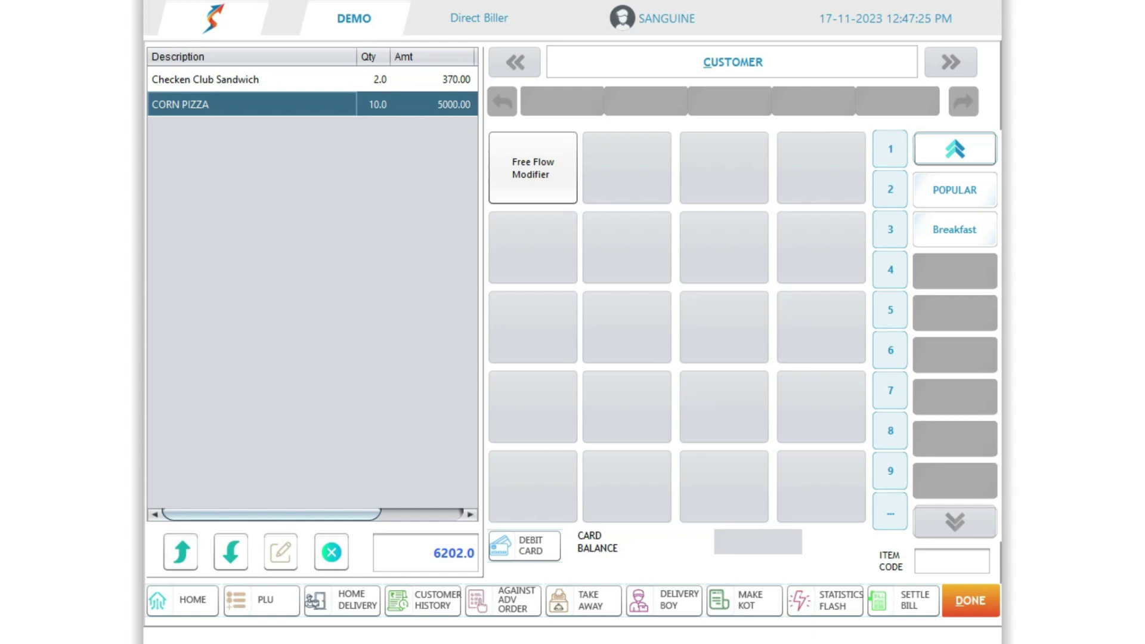
{"action": "left_click", "coordinate": [532, 167]}
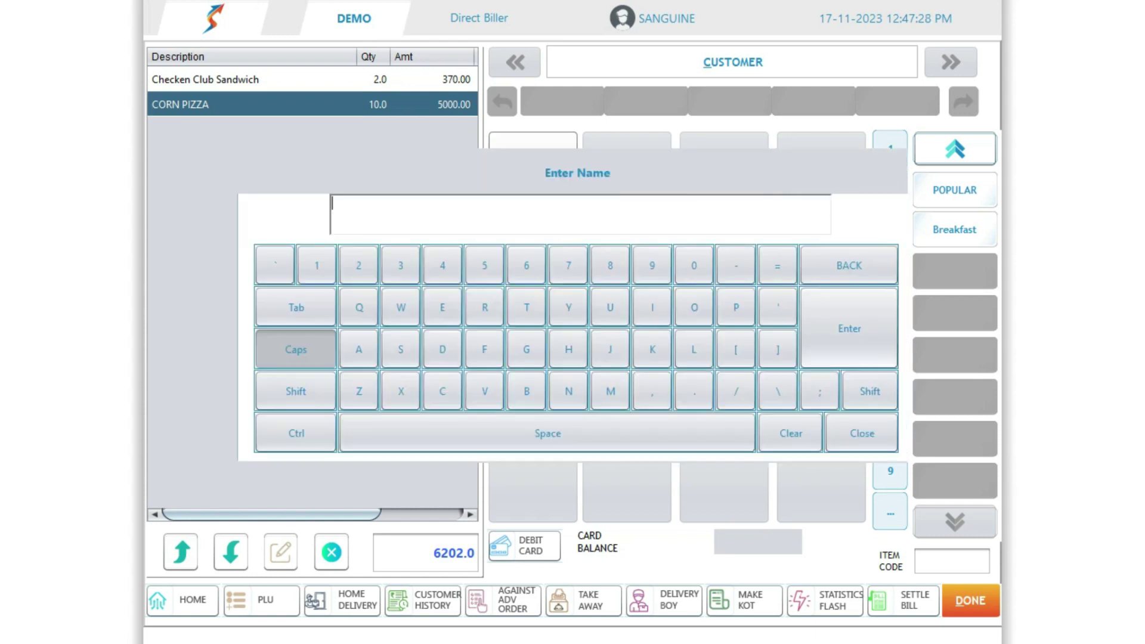
{"action": "type", "text": "EXT"}
{"action": "type", "text": "RA CH"}
{"action": "type", "text": "EESE"}
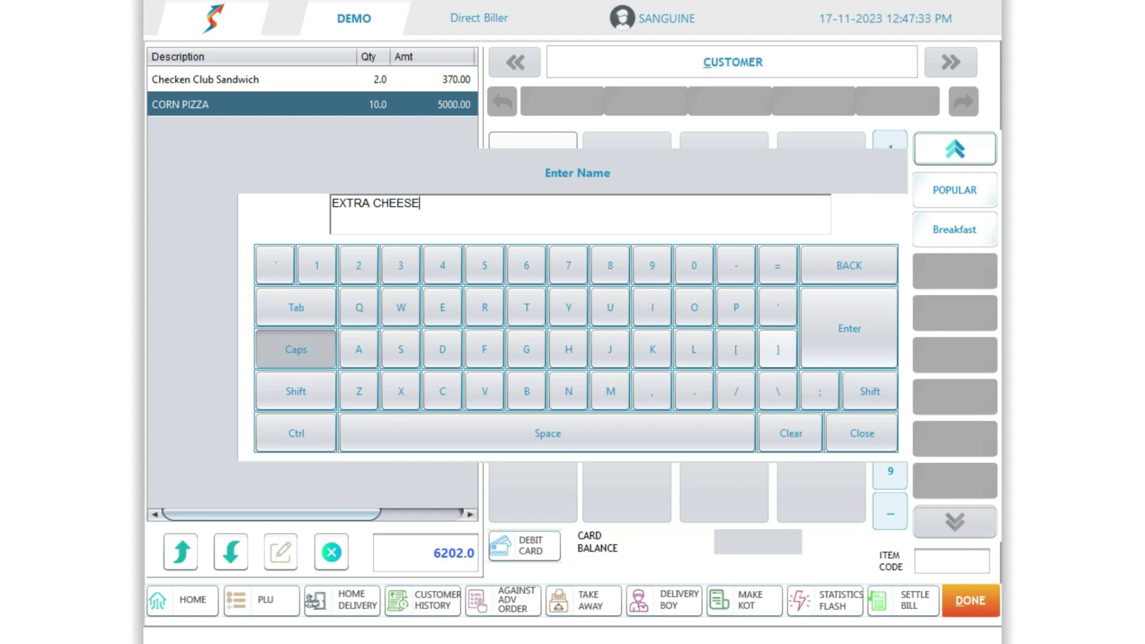
{"action": "left_click", "coordinate": [848, 327]}
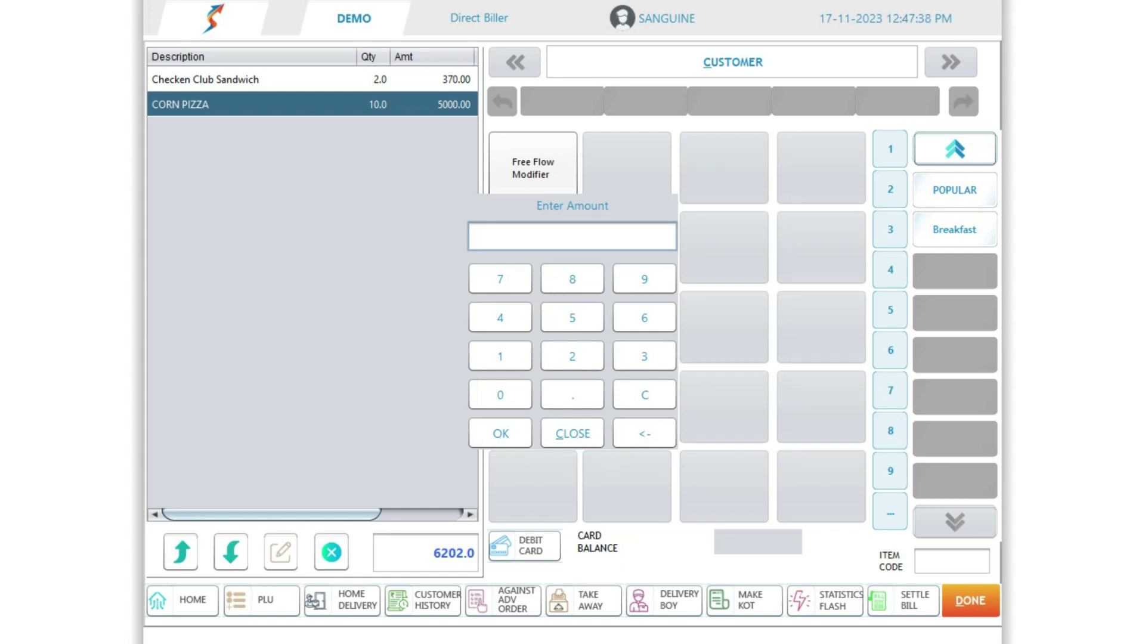
{"action": "type", "text": "50"}
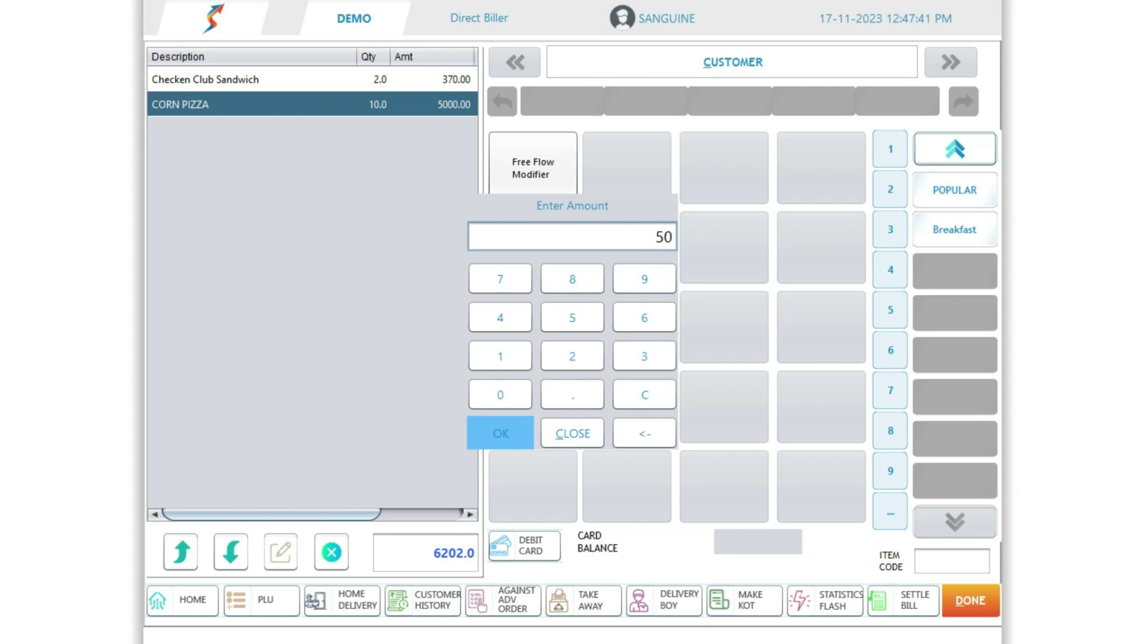
{"action": "left_click", "coordinate": [500, 433]}
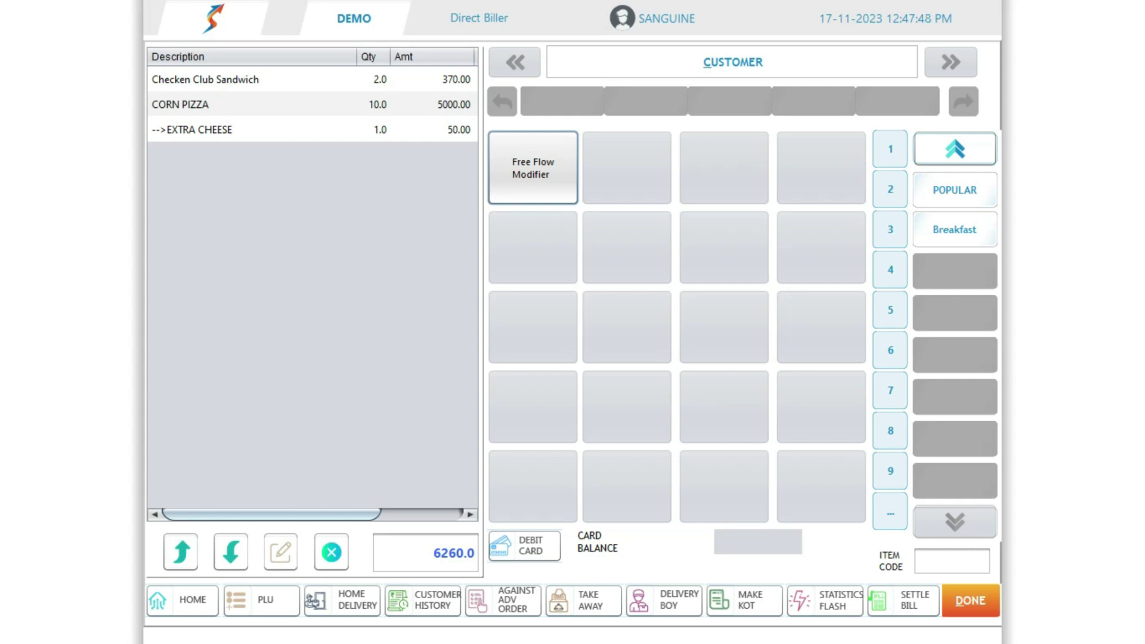
{"action": "left_click", "coordinate": [961, 597]}
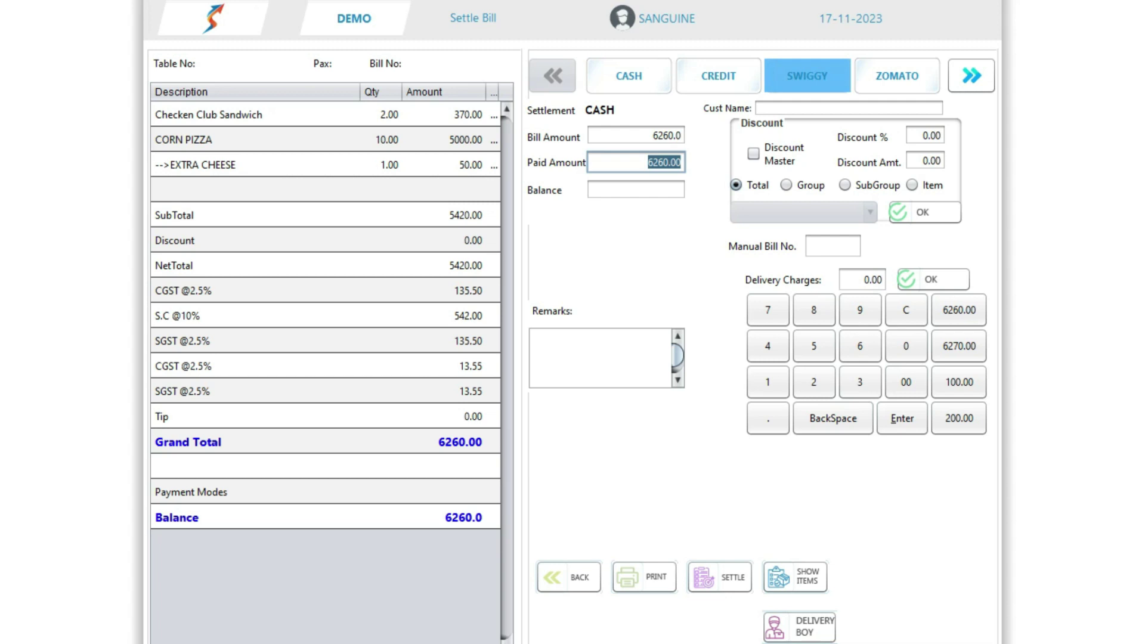
Apply a 6260.00 UPI payment, leaving a 0.0 balance
{"action": "left_click", "coordinate": [972, 75]}
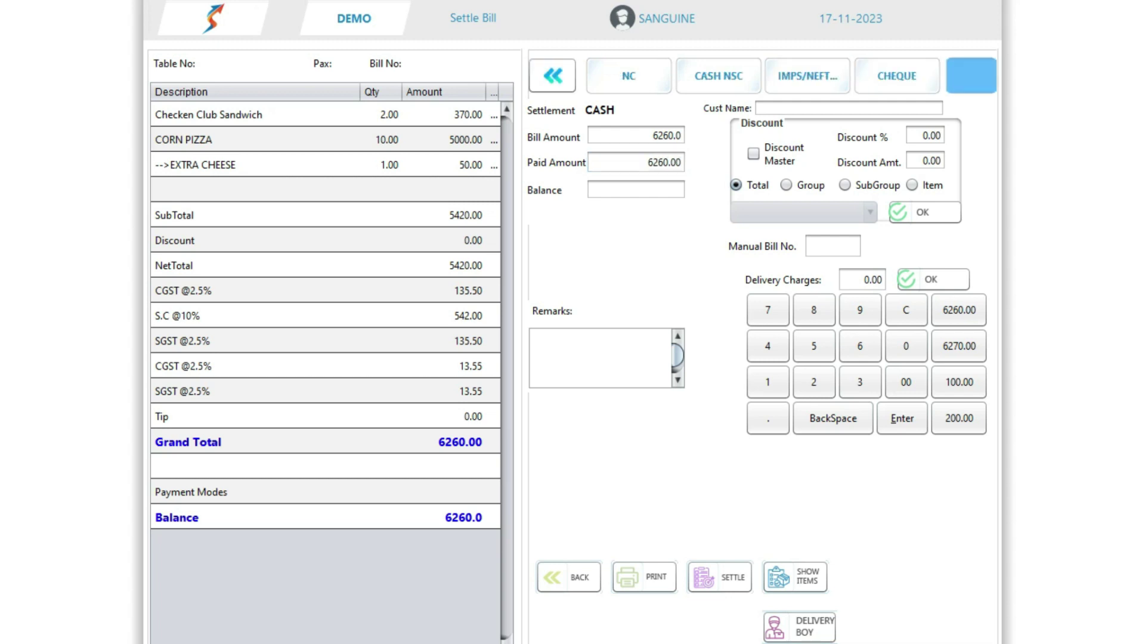
{"action": "left_click", "coordinate": [971, 76]}
{"action": "left_click", "coordinate": [719, 75]}
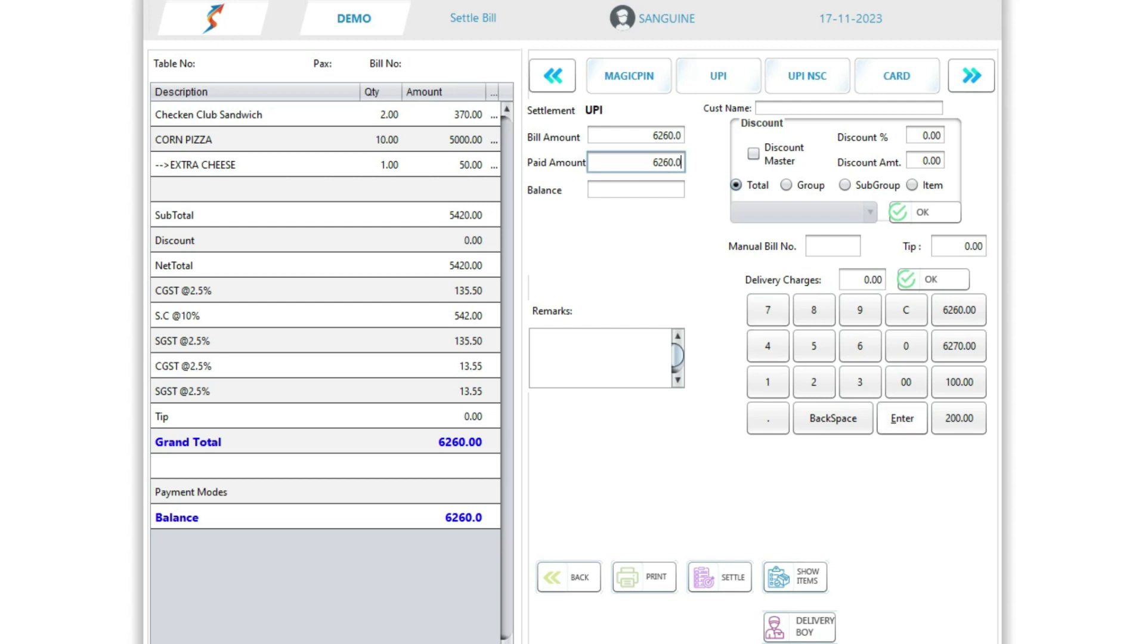
{"action": "left_click", "coordinate": [902, 418]}
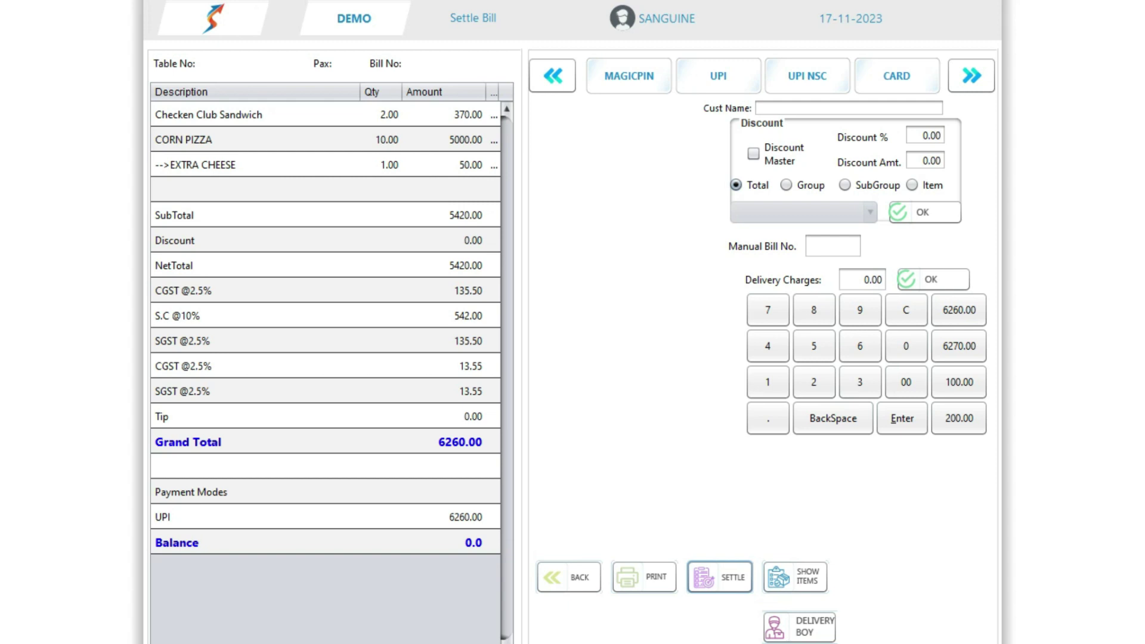
Settle the bill, review the 6260.00 UPI invoice, then dismiss it for the KOT
{"action": "key", "text": "Return"}
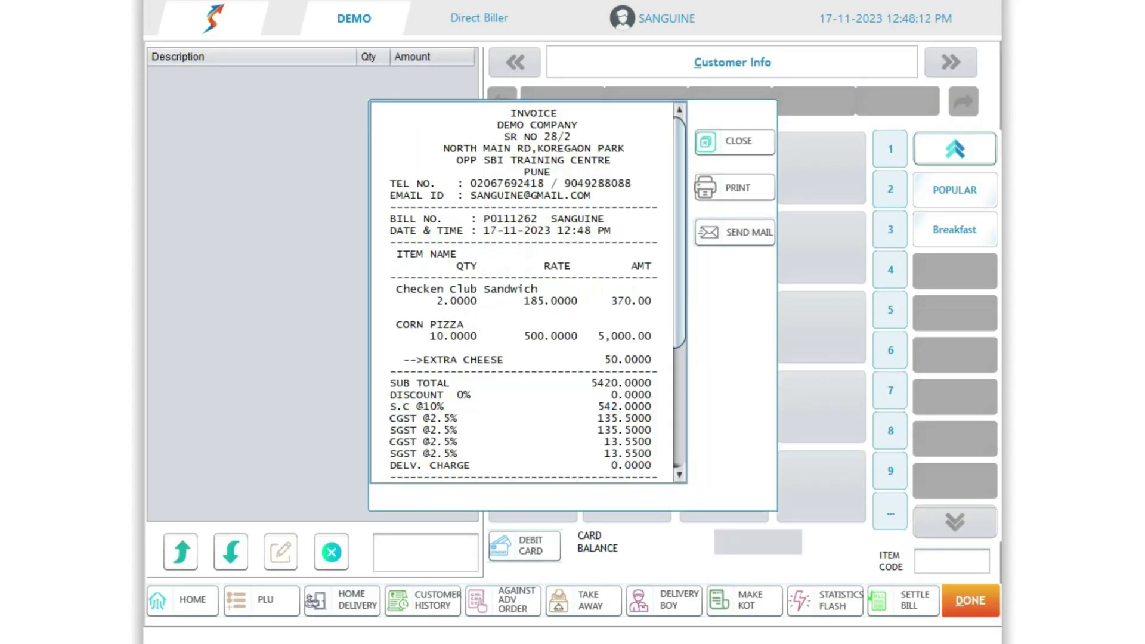
{"action": "scroll", "coordinate": [527, 291], "scroll_direction": "down", "scroll_amount": 1}
{"action": "scroll", "coordinate": [527, 291], "scroll_direction": "down", "scroll_amount": 3}
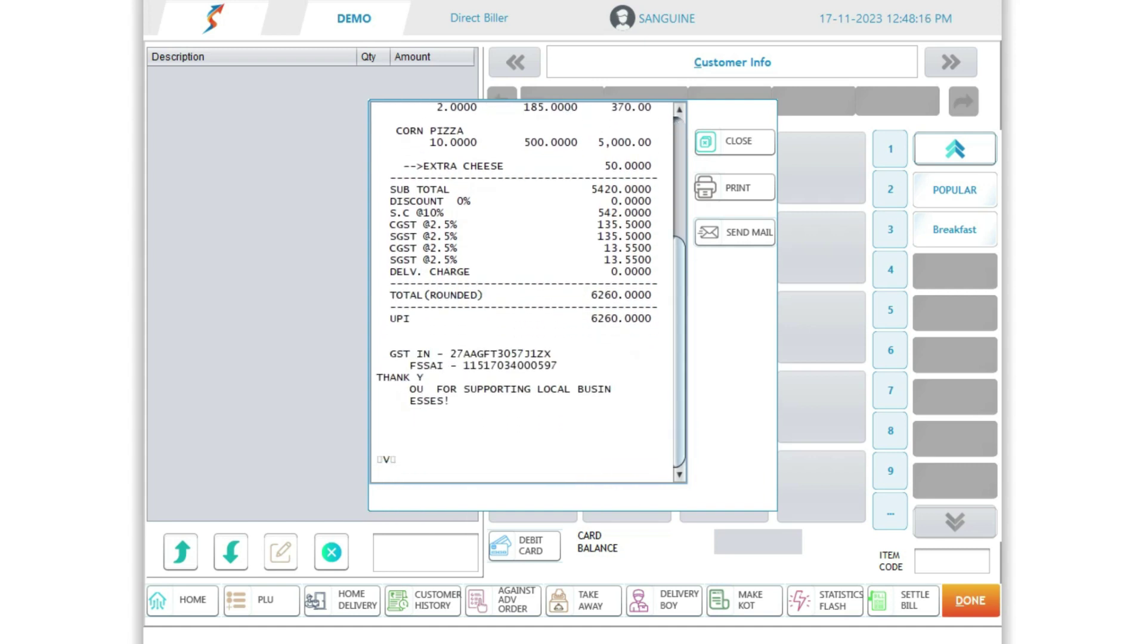
{"action": "key", "text": "Escape"}
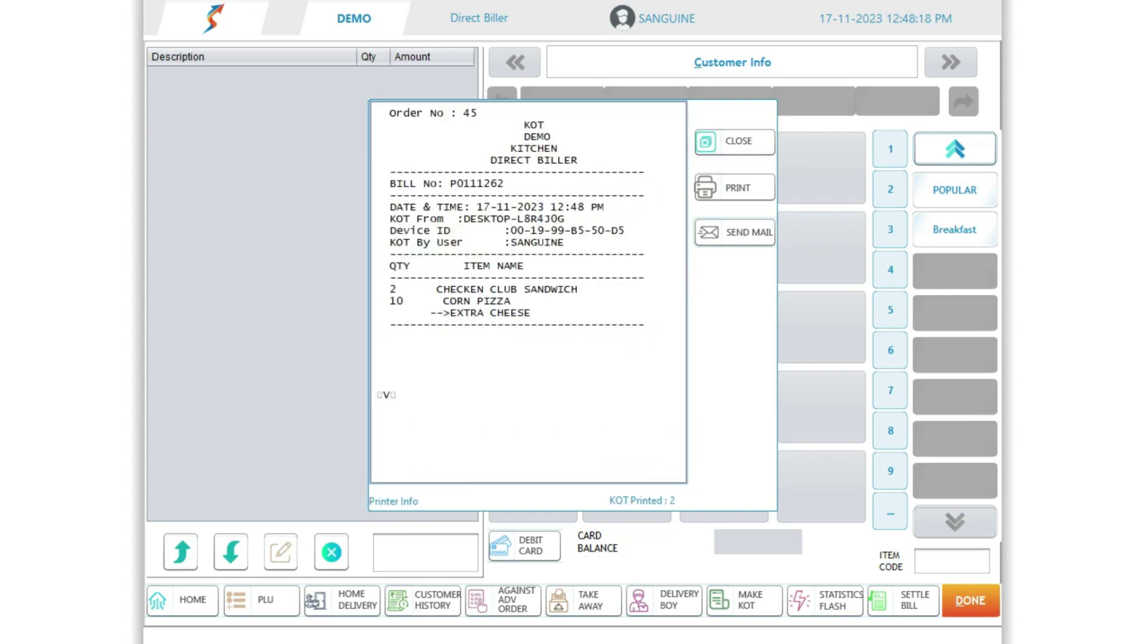